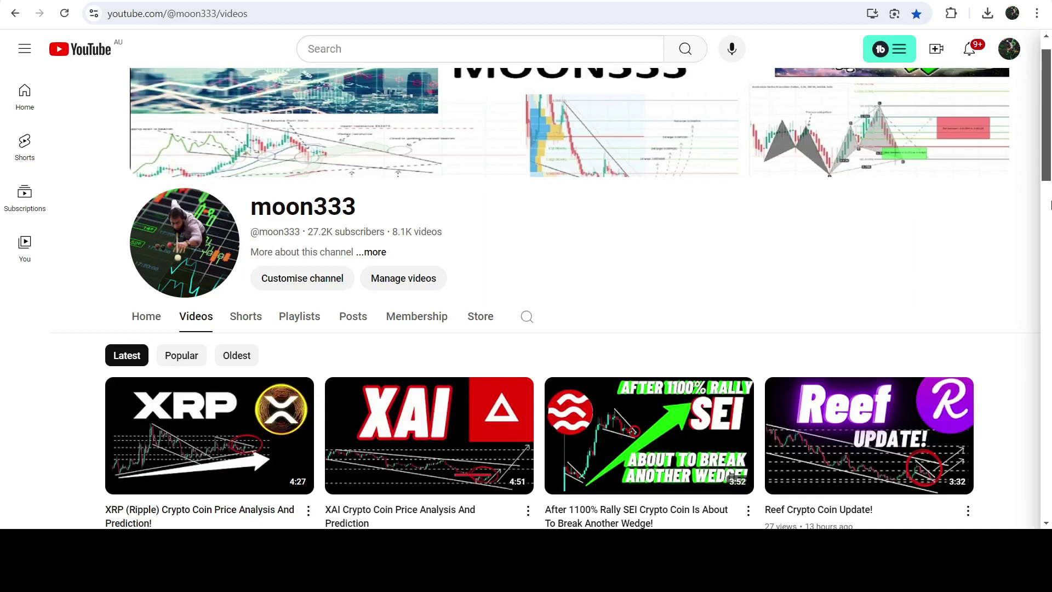
# Step: Scroll down through the latest uploads on the channel's Videos tab
pyautogui.scroll(-7, 1048, 198)
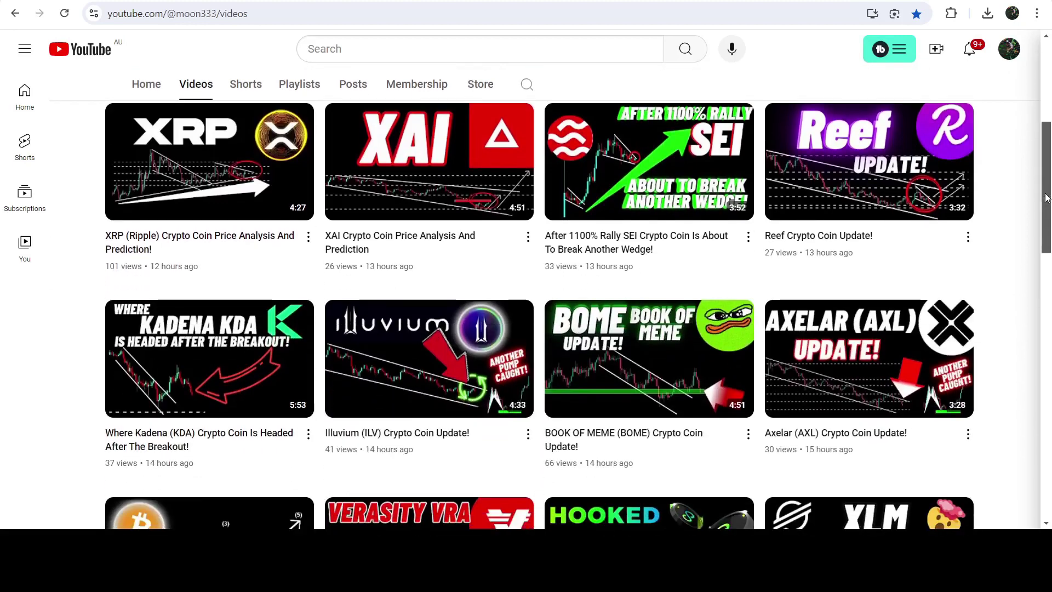
pyautogui.scroll(-5, 1049, 207)
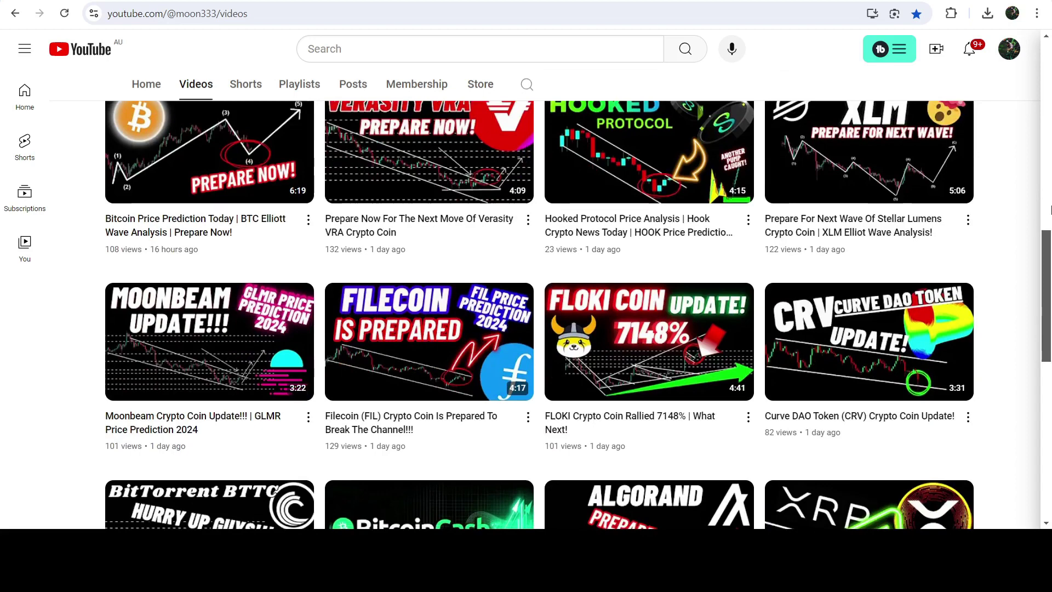
pyautogui.scroll(-1, 1049, 209)
pyautogui.scroll(-1, 1049, 206)
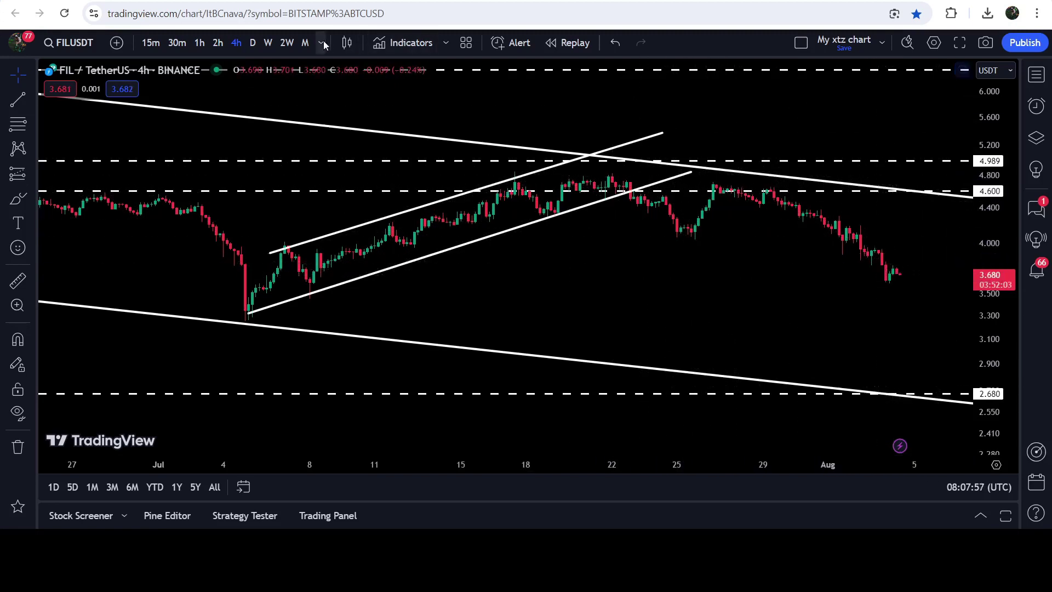
# Step: Switch FIL/USDT to daily candles, rescale, and brush a wave curve through recent swings
pyautogui.click(255, 46)
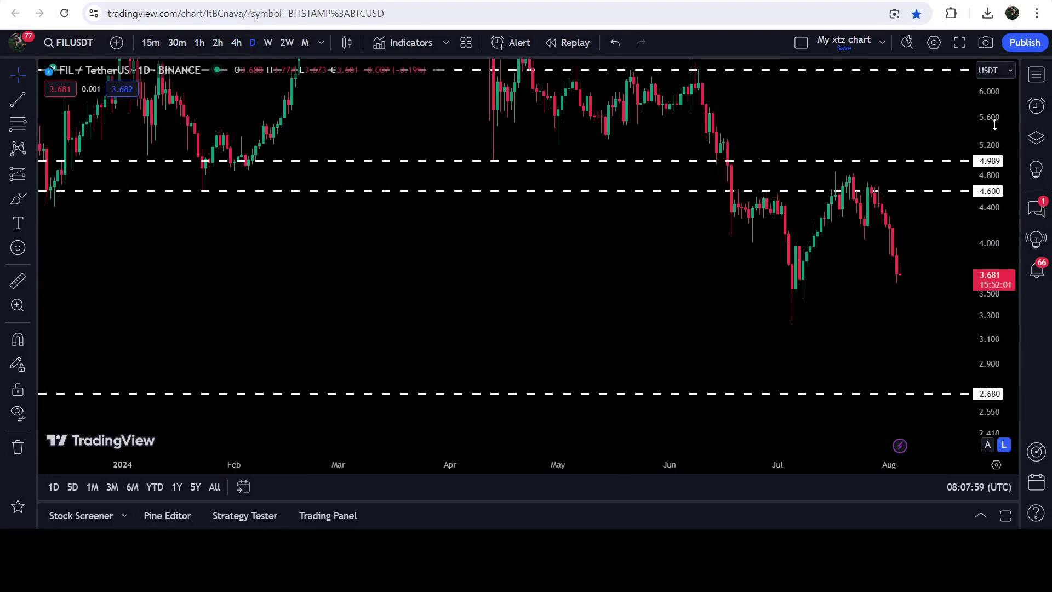
pyautogui.moveTo(993, 159); pyautogui.dragTo(981, 235)
pyautogui.moveTo(916, 277); pyautogui.dragTo(805, 277)
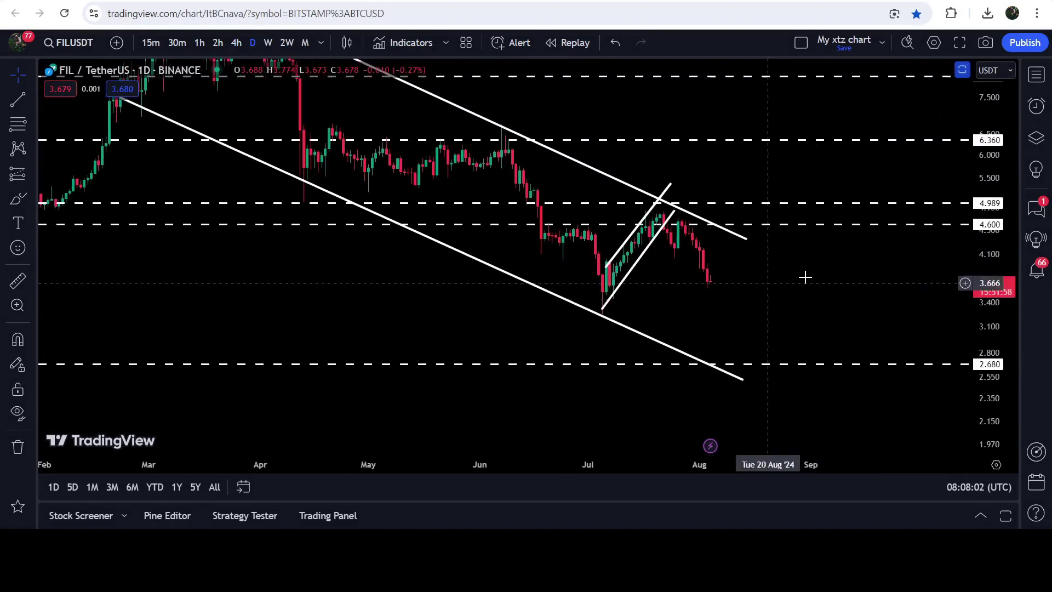
pyautogui.click(17, 201)
pyautogui.moveTo(496, 156)
pyautogui.mouseDown()
pyautogui.moveTo(522, 219)
pyautogui.moveTo(570, 249)
pyautogui.moveTo(603, 306)
pyautogui.moveTo(648, 244)
pyautogui.moveTo(669, 272)
pyautogui.moveTo(689, 231)
pyautogui.mouseUp()
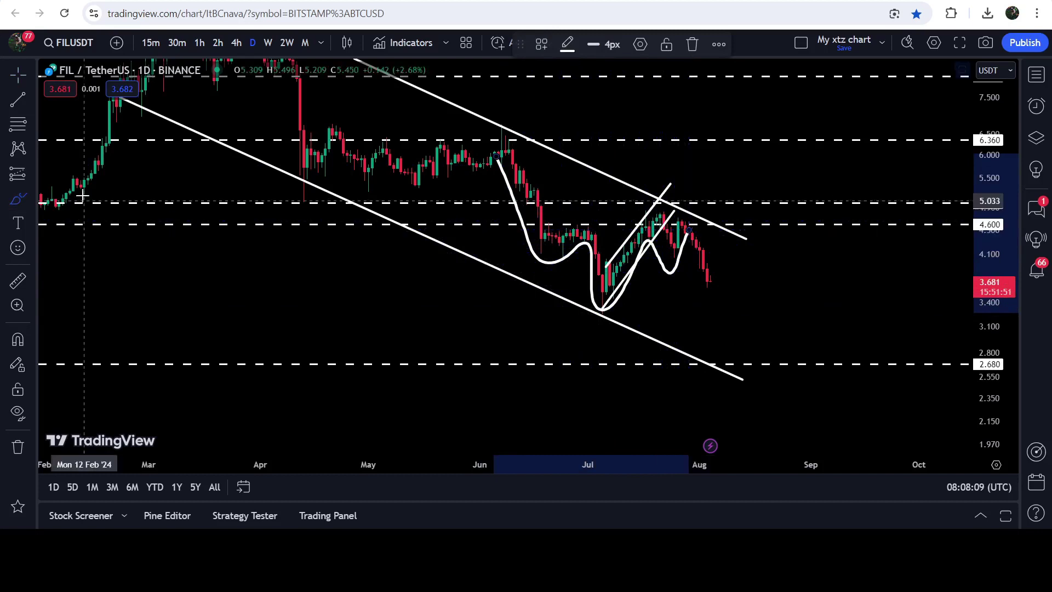
# Step: Draw a trend line from the late-June price level to mid-August
pyautogui.click(17, 99)
pyautogui.click(550, 226)
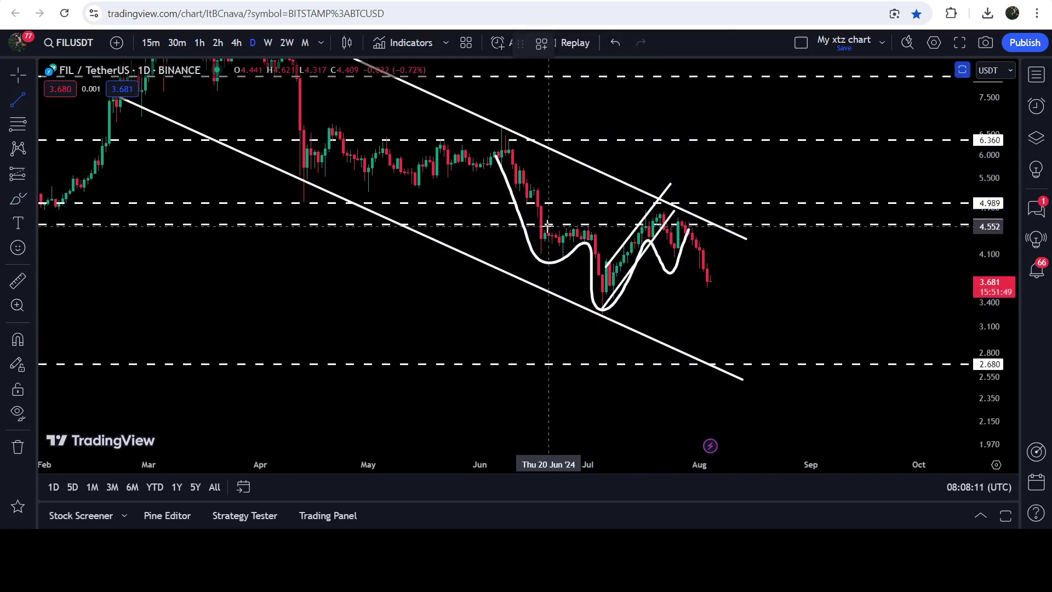
pyautogui.click(767, 207)
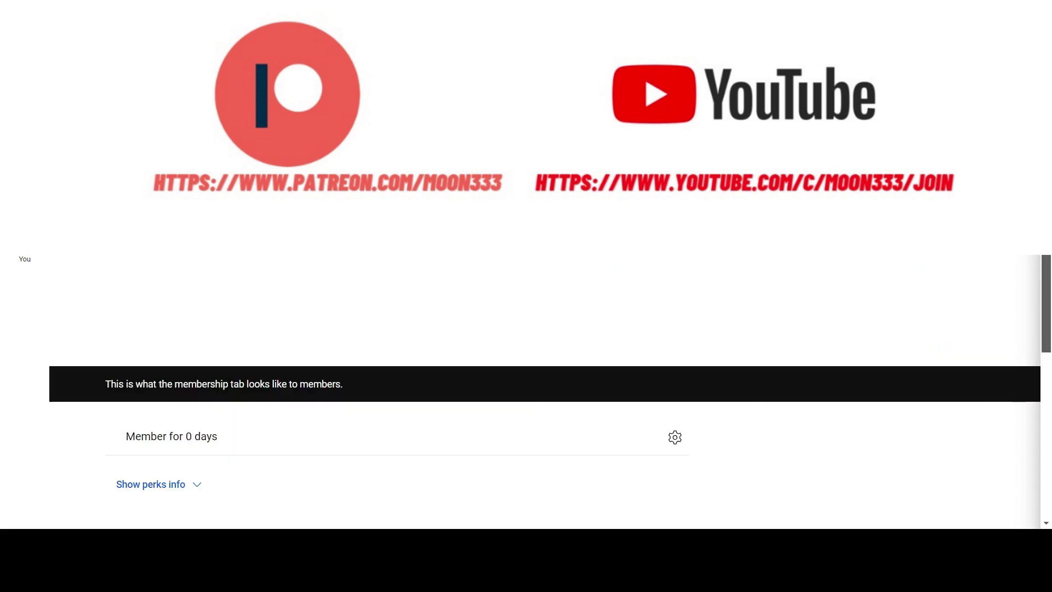
pyautogui.scroll(-10, 397, 383)
pyautogui.scroll(-5, 397, 392)
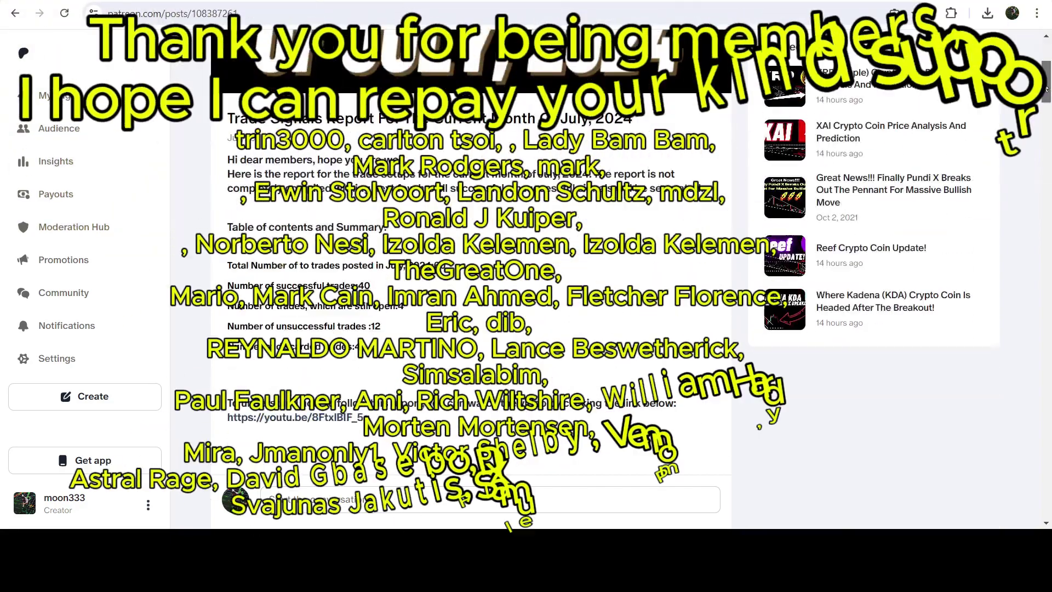
# Step: Scroll the July report to the AXL link and open its embedded AXLBTC trade idea
pyautogui.moveTo(1046, 70)
pyautogui.mouseDown()
pyautogui.moveTo(1048, 220)
pyautogui.moveTo(1048, 58)
pyautogui.mouseUp()
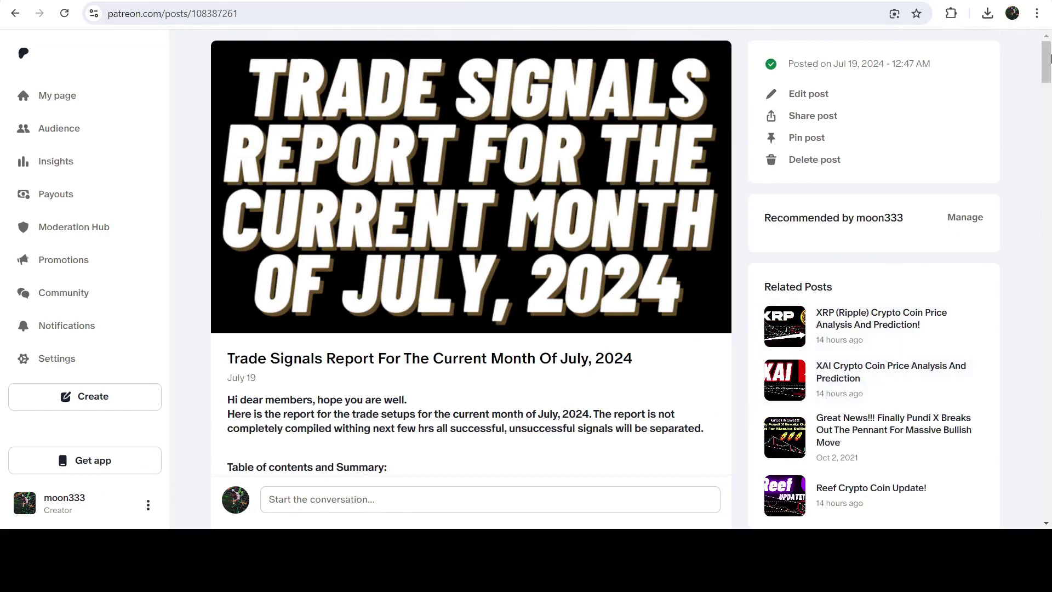
pyautogui.moveTo(1048, 58); pyautogui.dragTo(1048, 189)
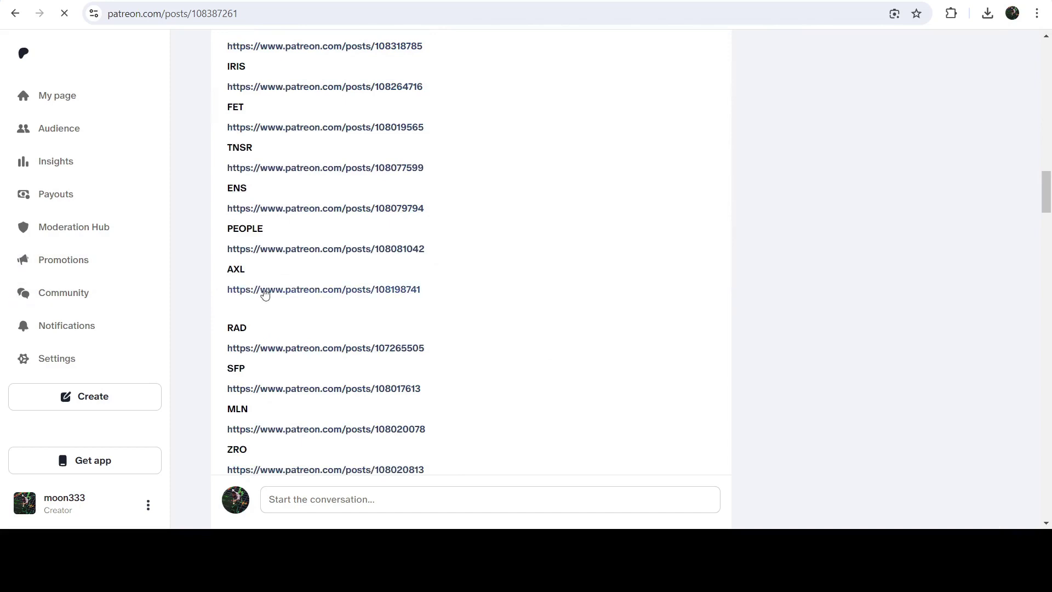
pyautogui.click(265, 290)
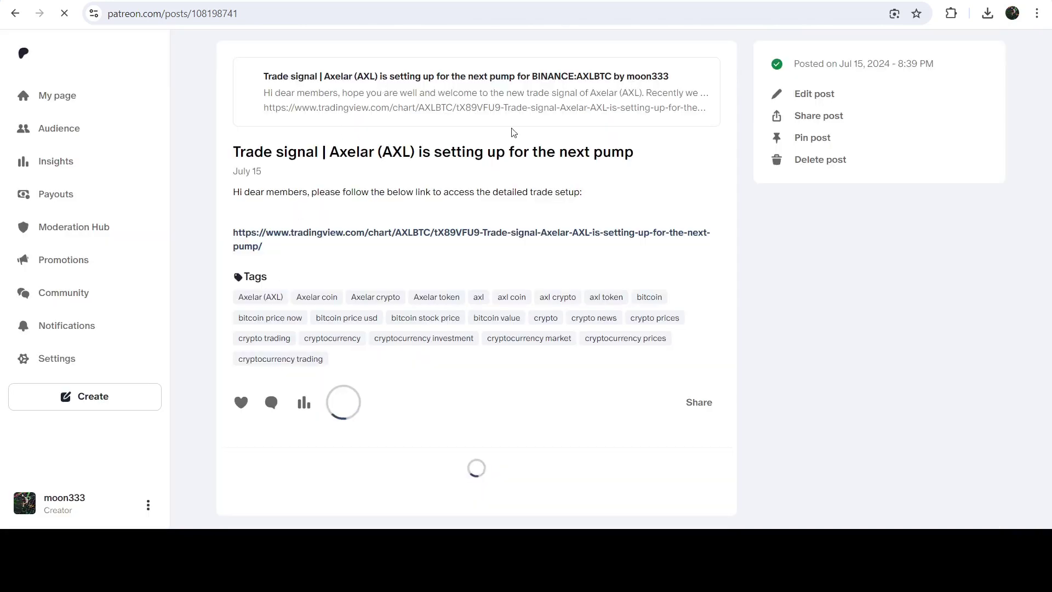
pyautogui.click(509, 129)
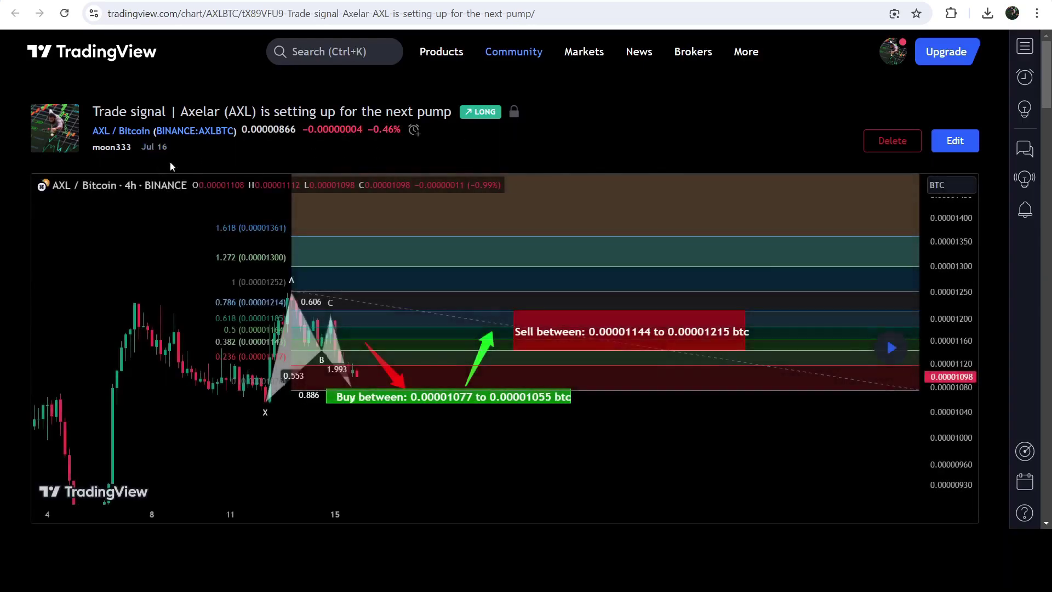
# Step: Highlight the AXL buy range, sell range and stop loss, then replay the idea chart
pyautogui.moveTo(1048, 84); pyautogui.dragTo(1046, 198)
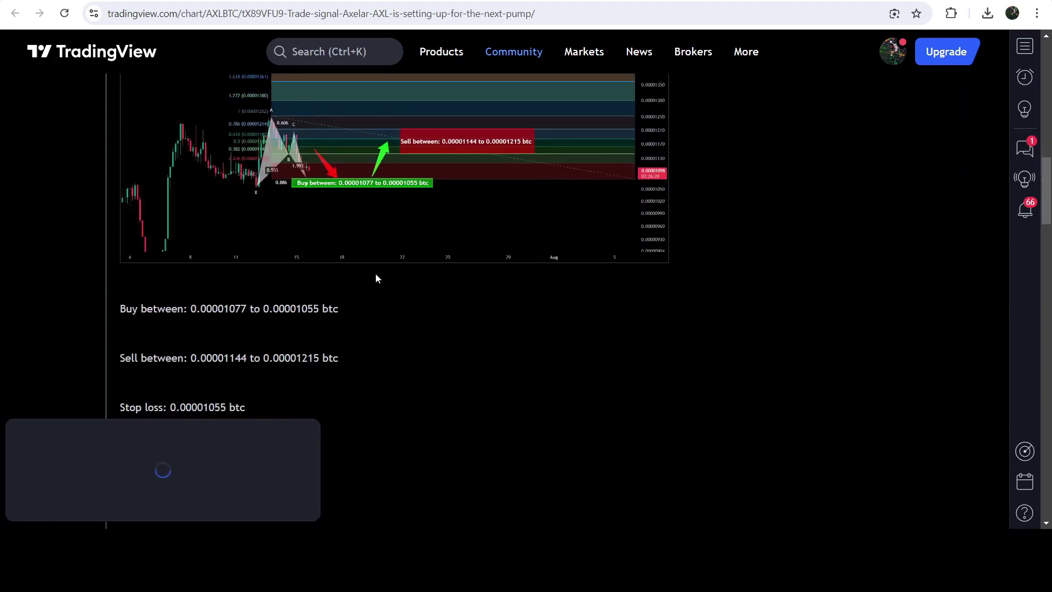
pyautogui.moveTo(219, 309); pyautogui.dragTo(312, 309)
pyautogui.moveTo(218, 359); pyautogui.dragTo(315, 373)
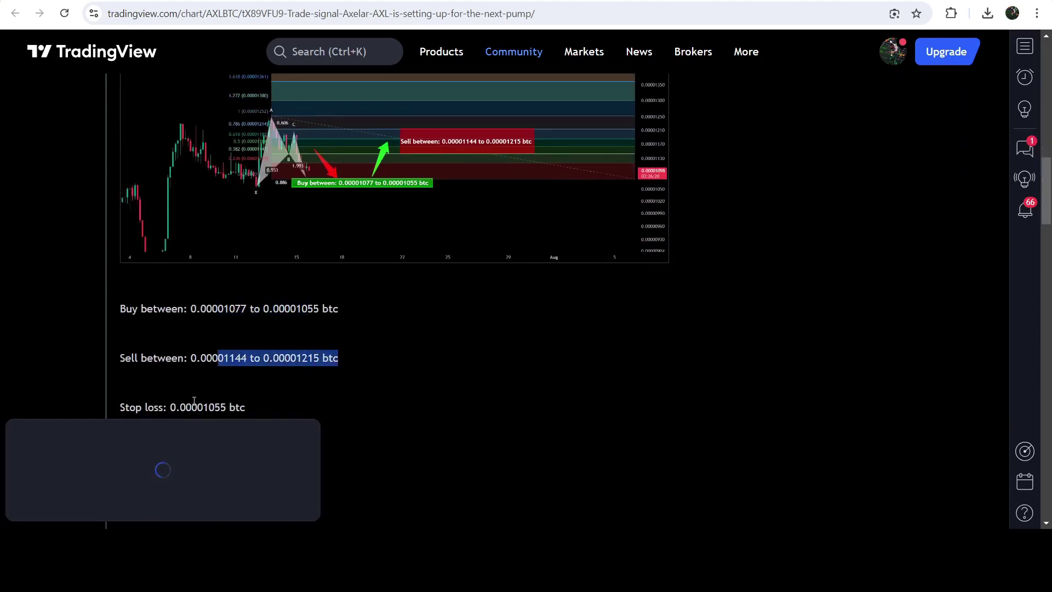
pyautogui.moveTo(193, 407); pyautogui.dragTo(303, 406)
pyautogui.scroll(9, 575, 406)
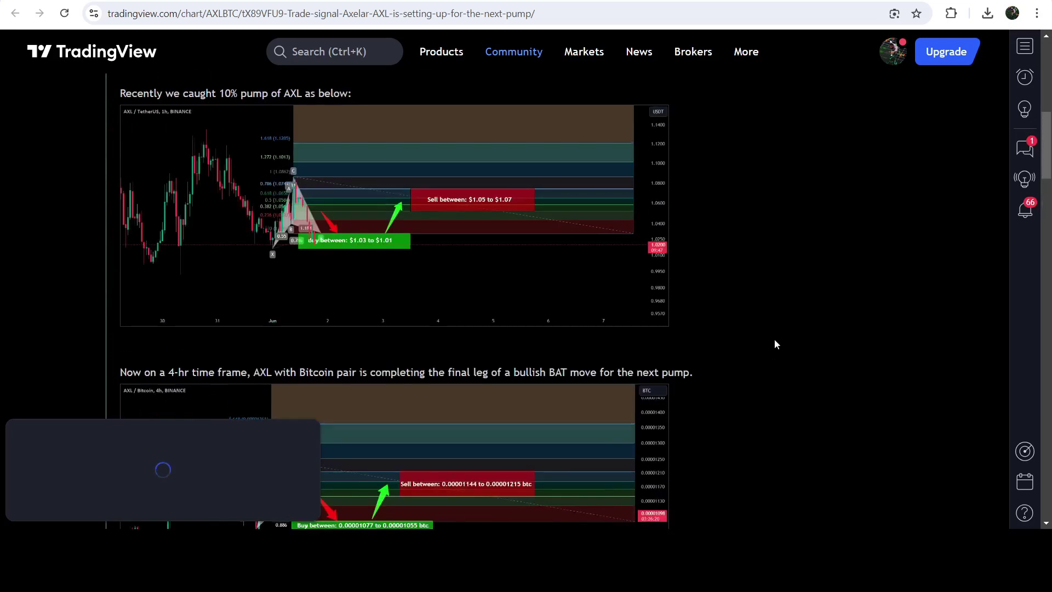
pyautogui.scroll(6, 751, 341)
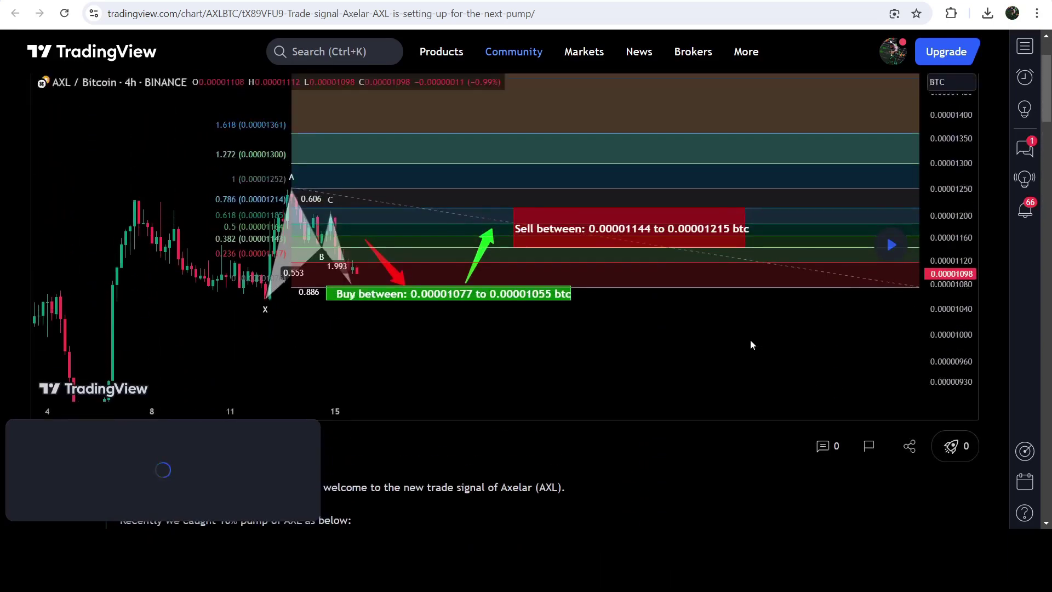
pyautogui.scroll(-1, 855, 318)
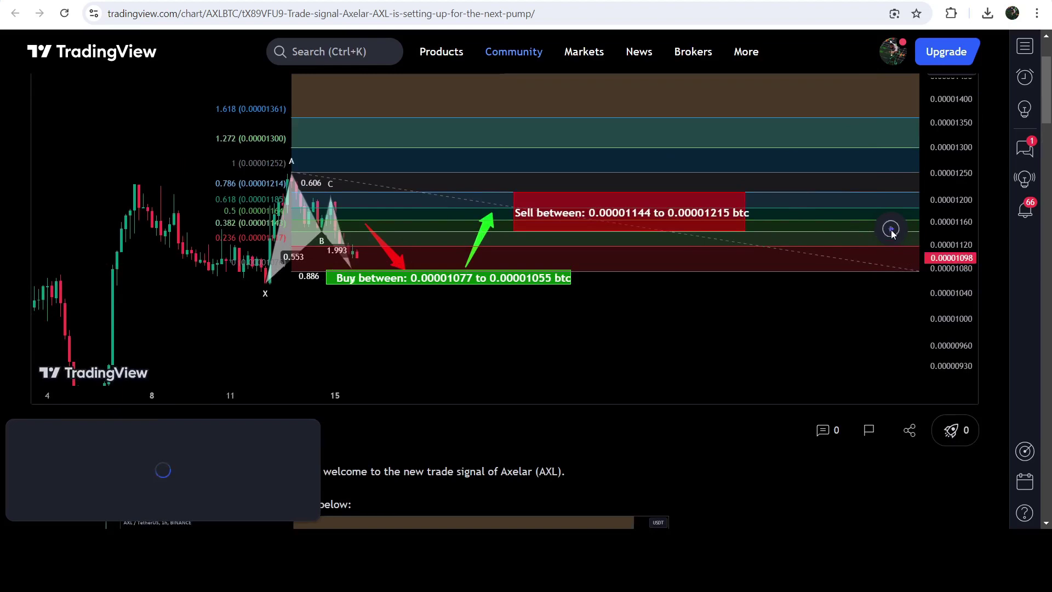
pyautogui.click(862, 252)
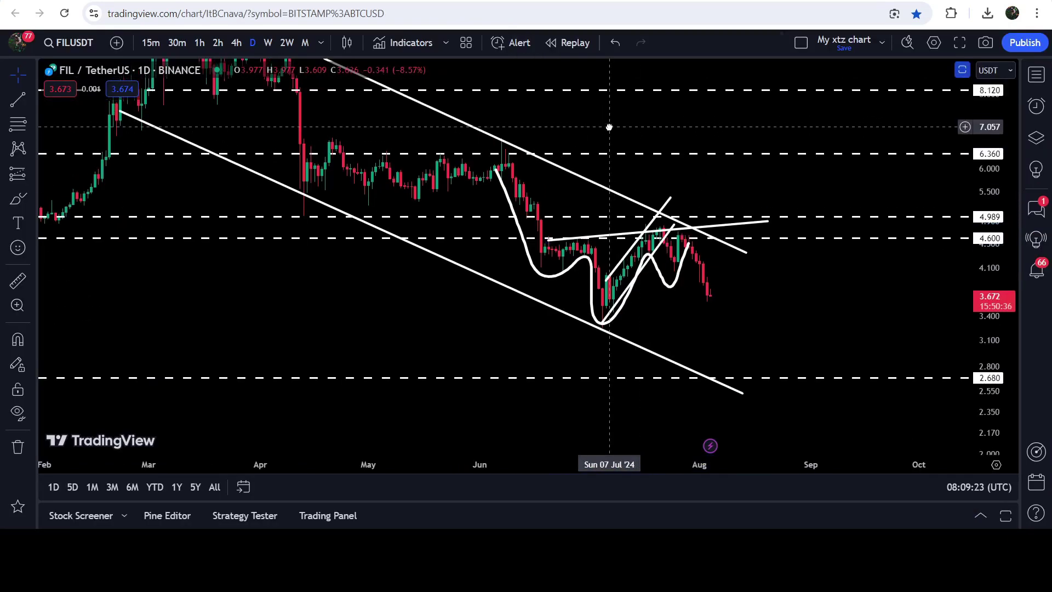
# Step: Review FIL/USDT on 4-hour candles across July, then return to daily and rescale
pyautogui.click(236, 43)
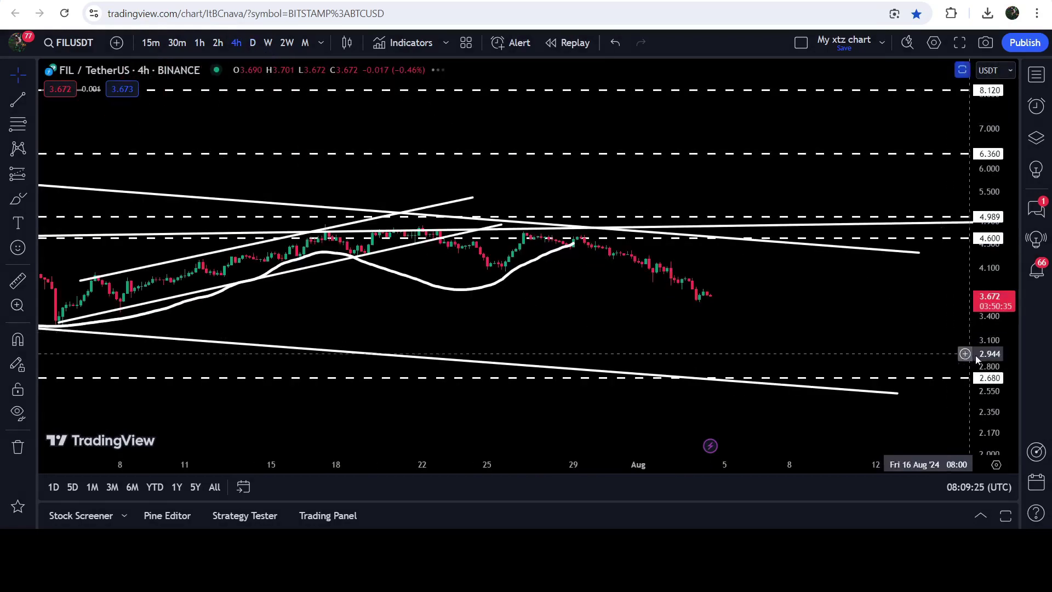
pyautogui.moveTo(564, 344); pyautogui.dragTo(634, 305)
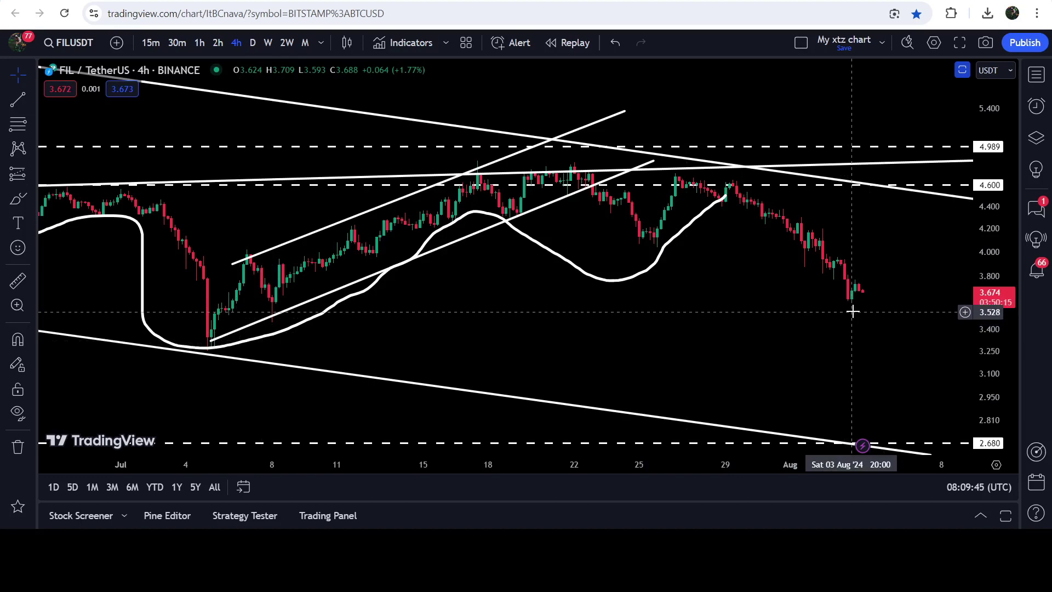
pyautogui.click(252, 42)
pyautogui.moveTo(1018, 217); pyautogui.dragTo(712, 315)
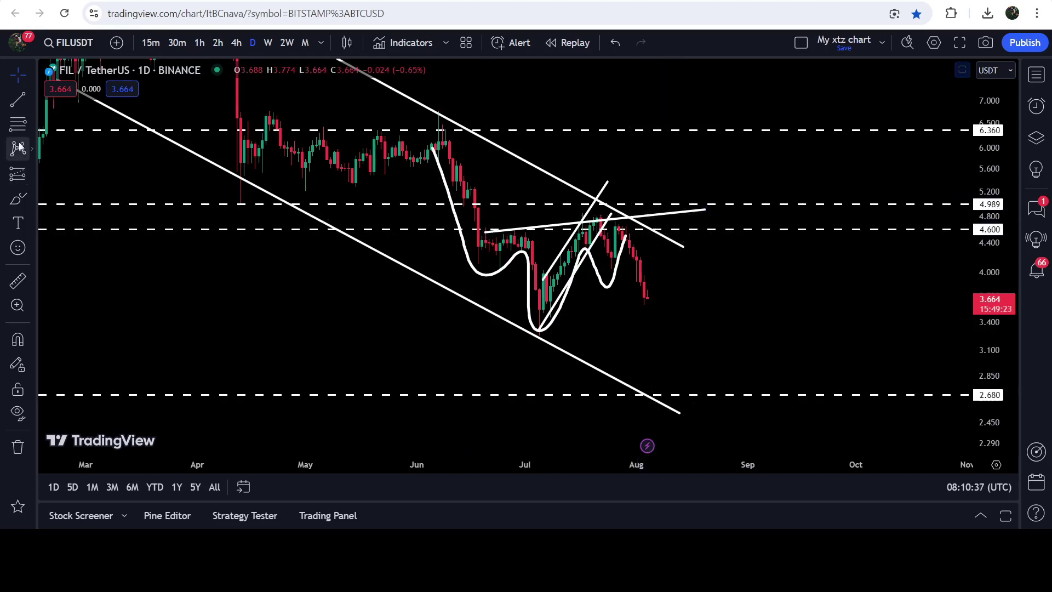
pyautogui.click(18, 101)
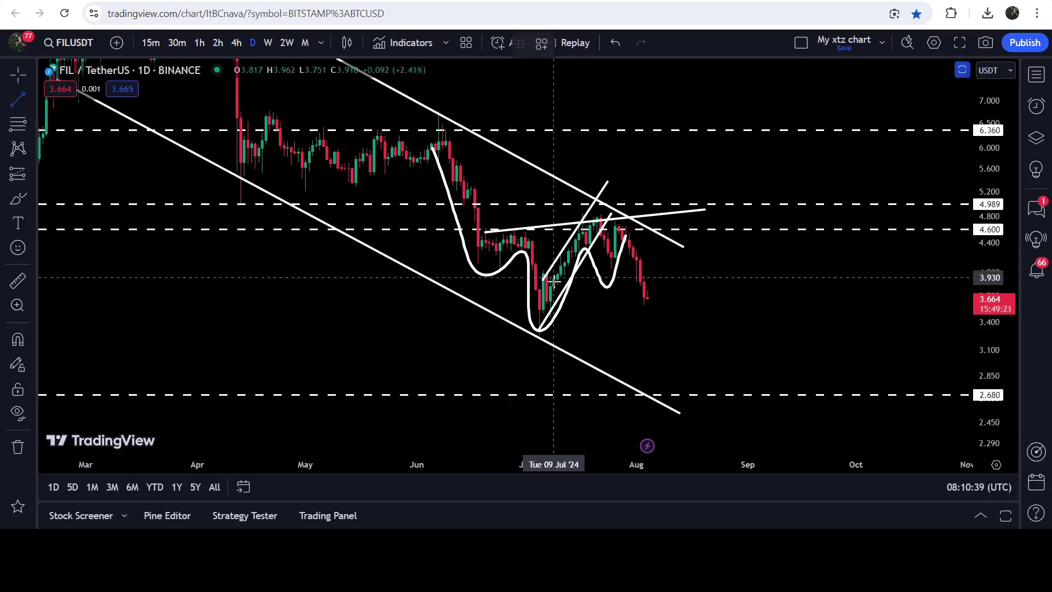
pyautogui.click(539, 325)
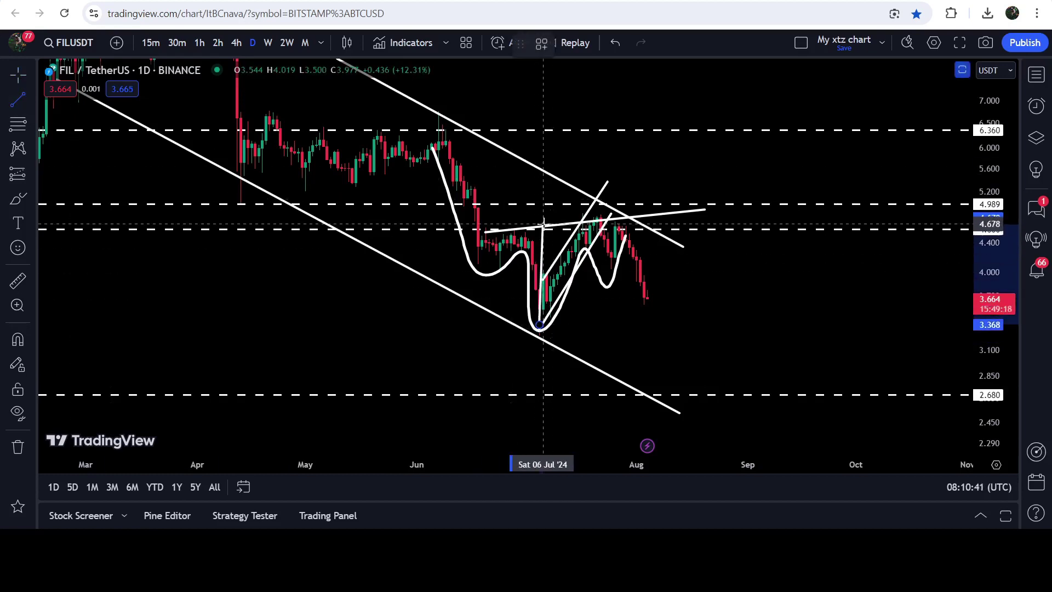
pyautogui.click(547, 228)
pyautogui.moveTo(547, 249)
pyautogui.mouseDown()
pyautogui.moveTo(636, 127)
pyautogui.moveTo(664, 130)
pyautogui.mouseUp()
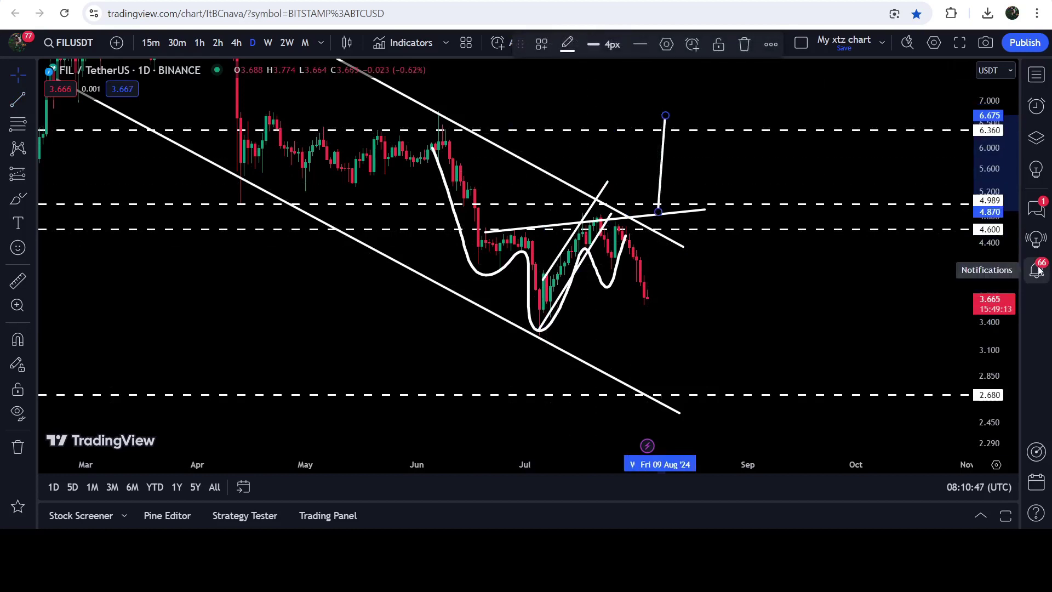
pyautogui.press('Delete')
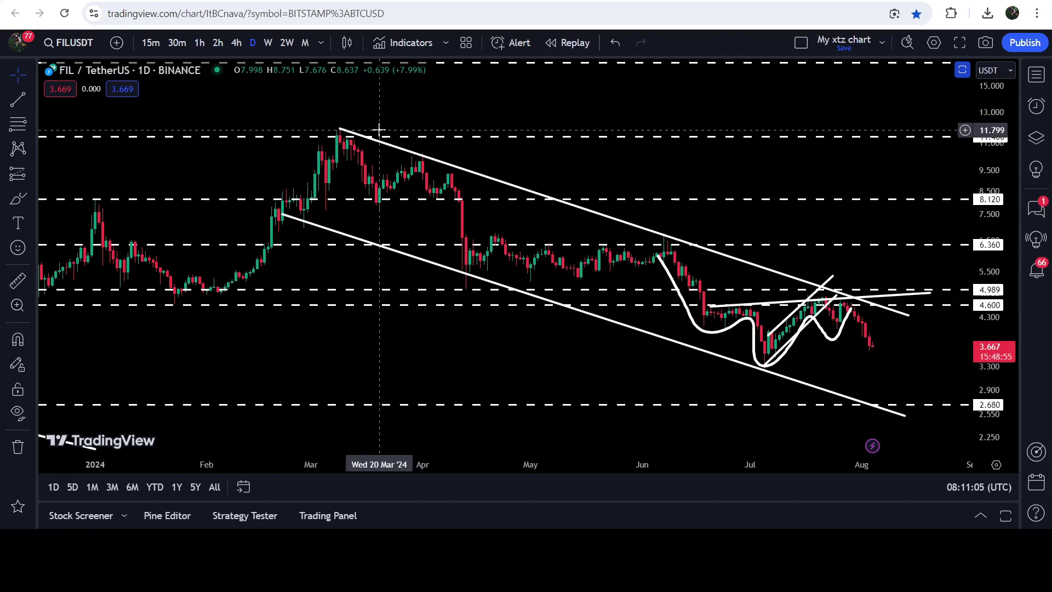
# Step: View FIL/USDT weekly candles framing the long-term channel, then go back to Patreon
pyautogui.click(270, 44)
pyautogui.moveTo(979, 173); pyautogui.dragTo(963, 371)
pyautogui.moveTo(508, 96); pyautogui.dragTo(391, 184)
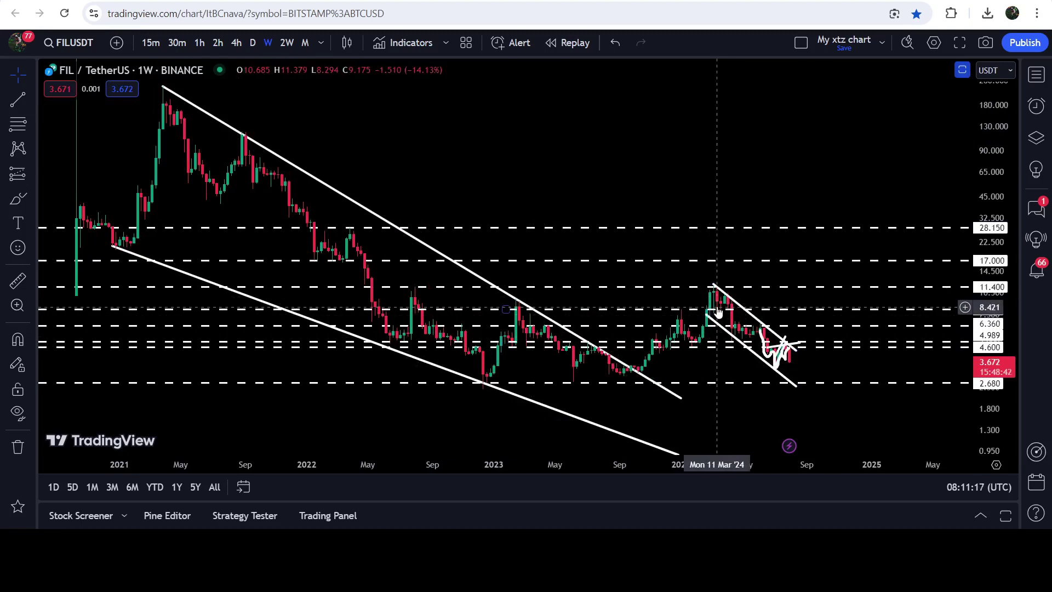
pyautogui.moveTo(289, 110); pyautogui.dragTo(300, 157)
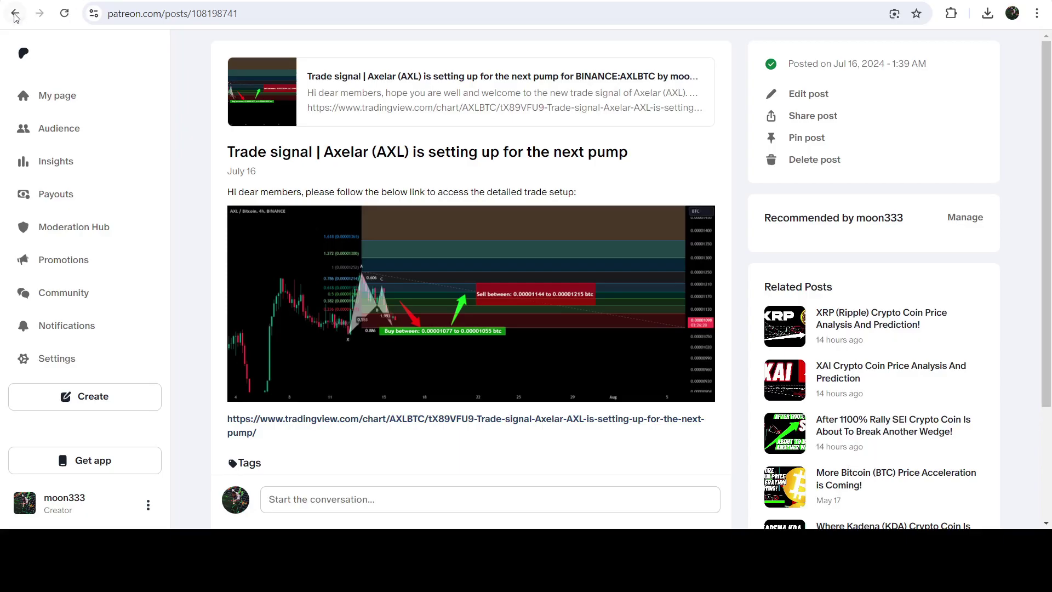
pyautogui.click(15, 15)
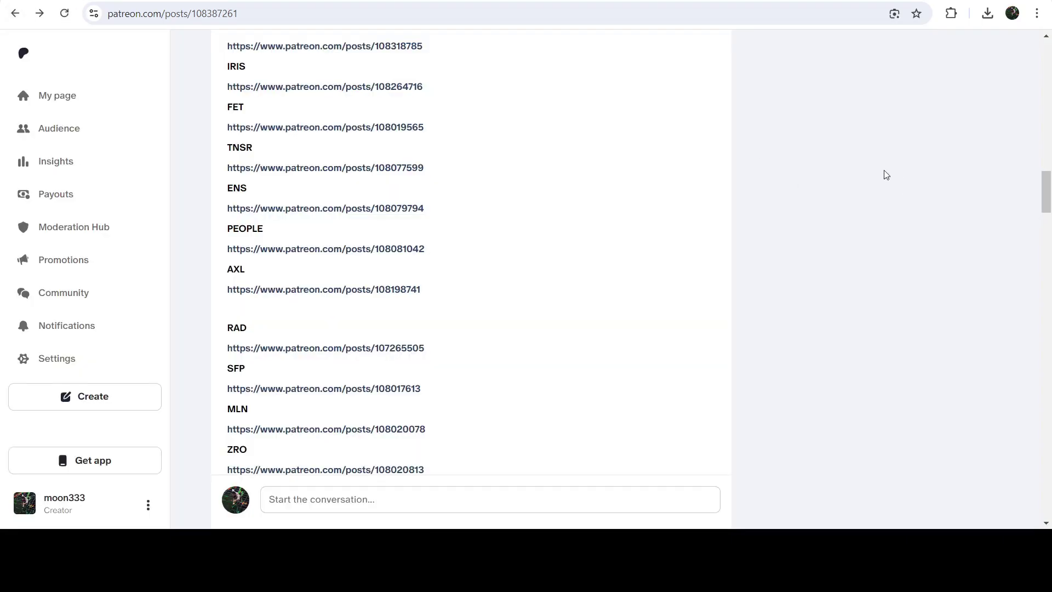
# Step: Scroll up through the coin link list to the July 2024 report's title image
pyautogui.scroll(3, 886, 175)
pyautogui.scroll(10, 887, 175)
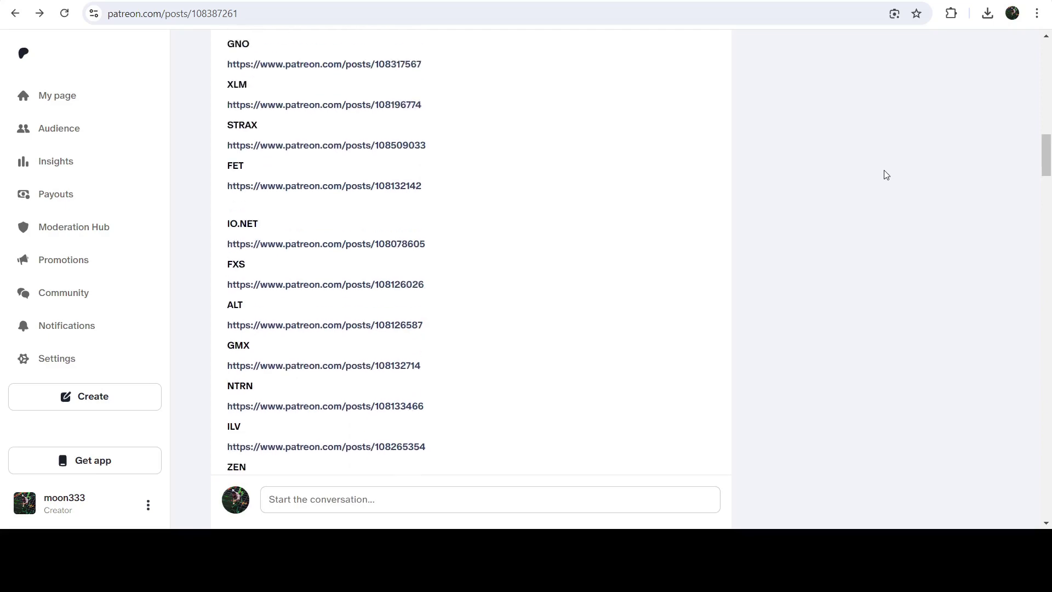
pyautogui.scroll(7, 886, 175)
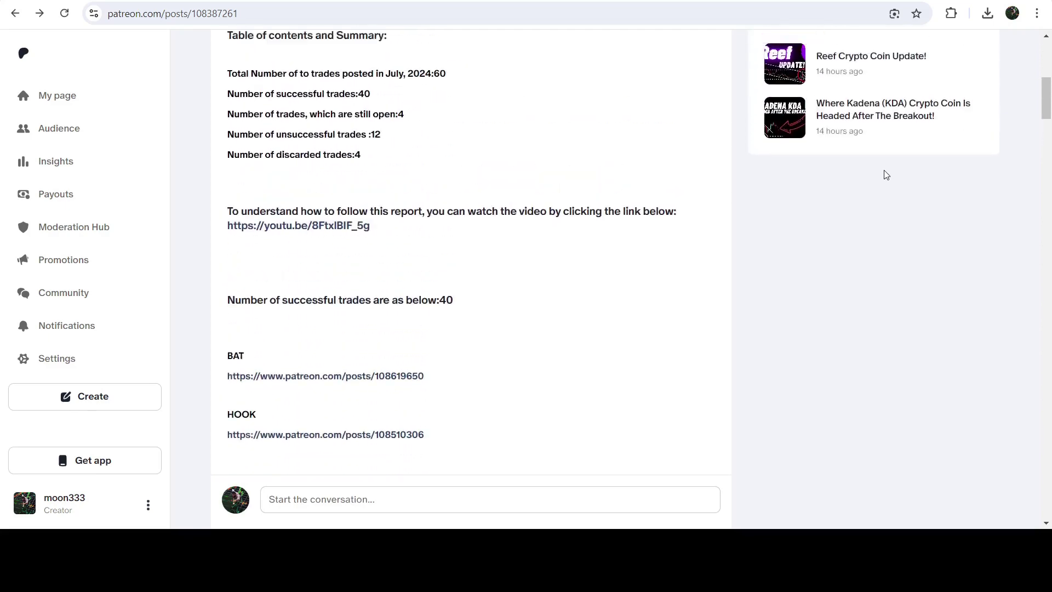
pyautogui.scroll(6, 873, 193)
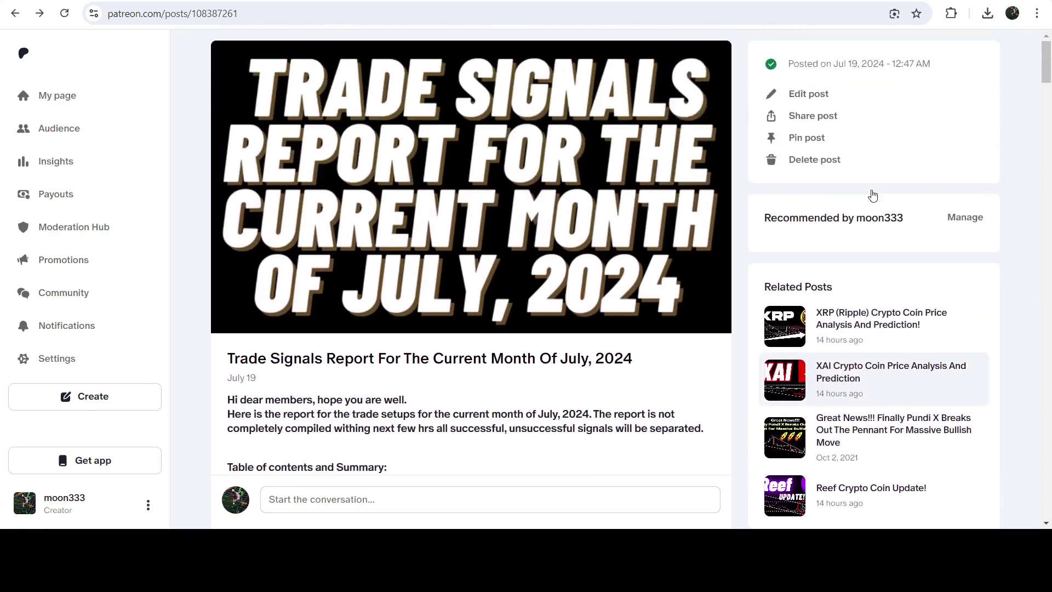